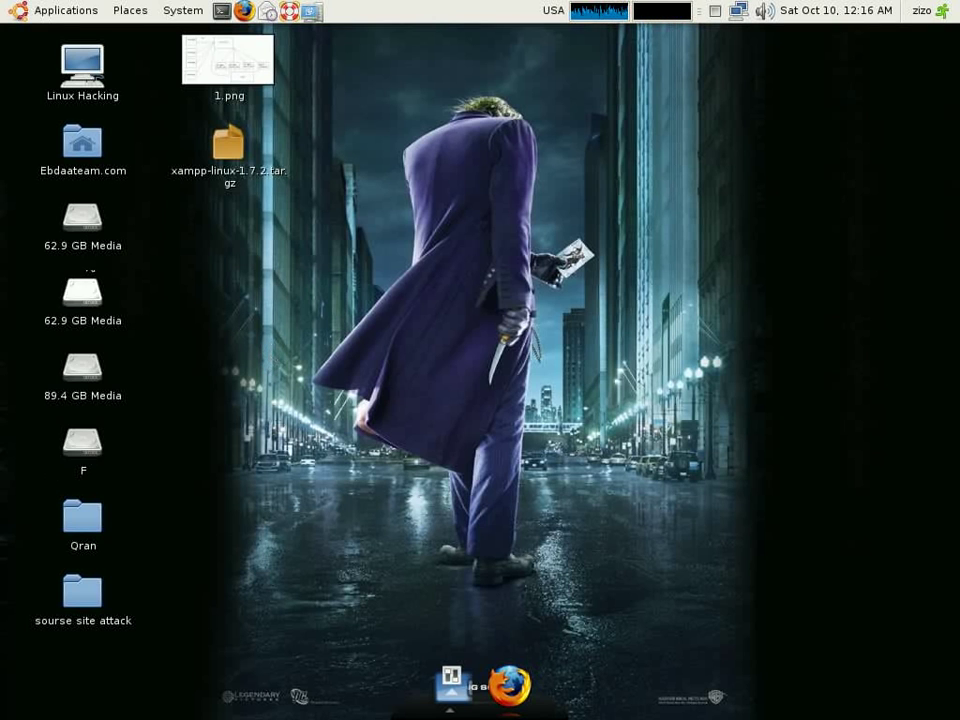
Locate the LinuxMint-7.iso image in the "opration system" folder on the 89.4 GB Media drive
double_click(82, 220)
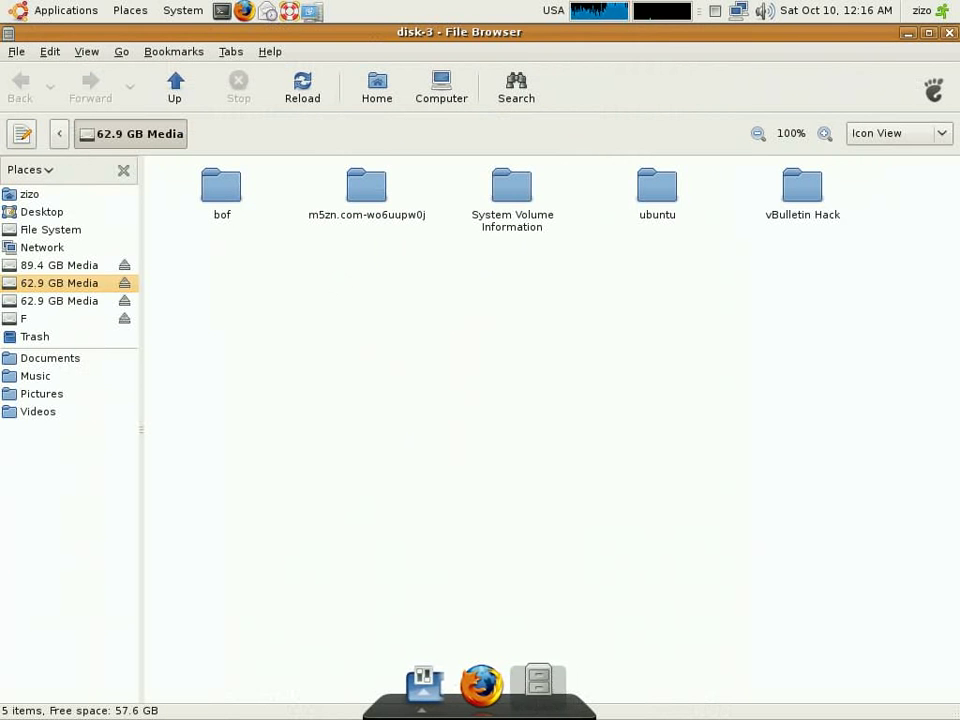
click(60, 300)
click(55, 267)
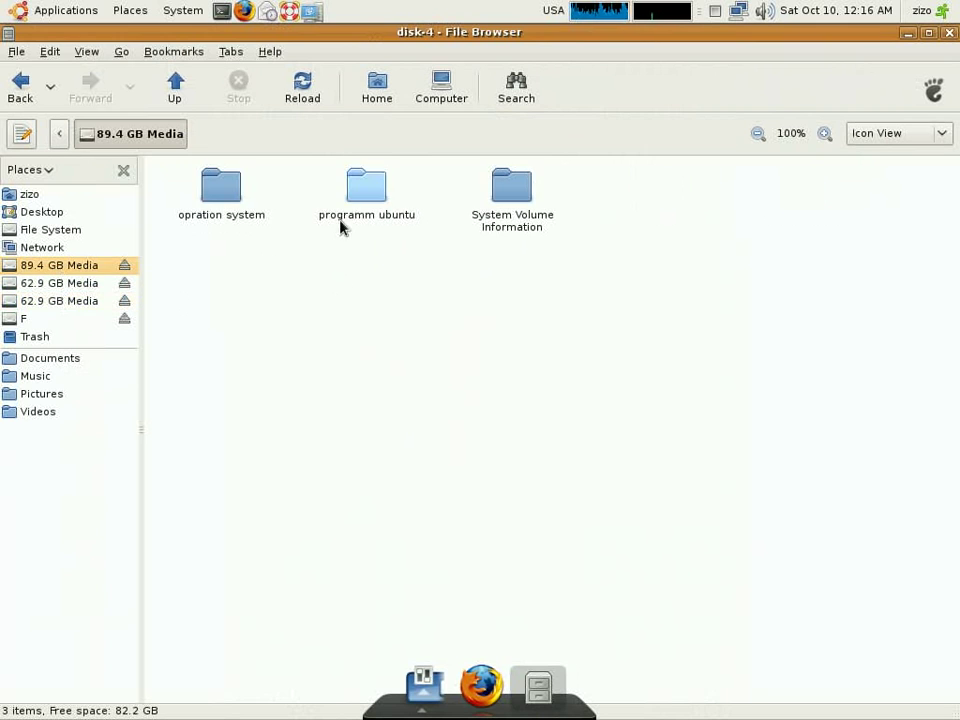
double_click(237, 225)
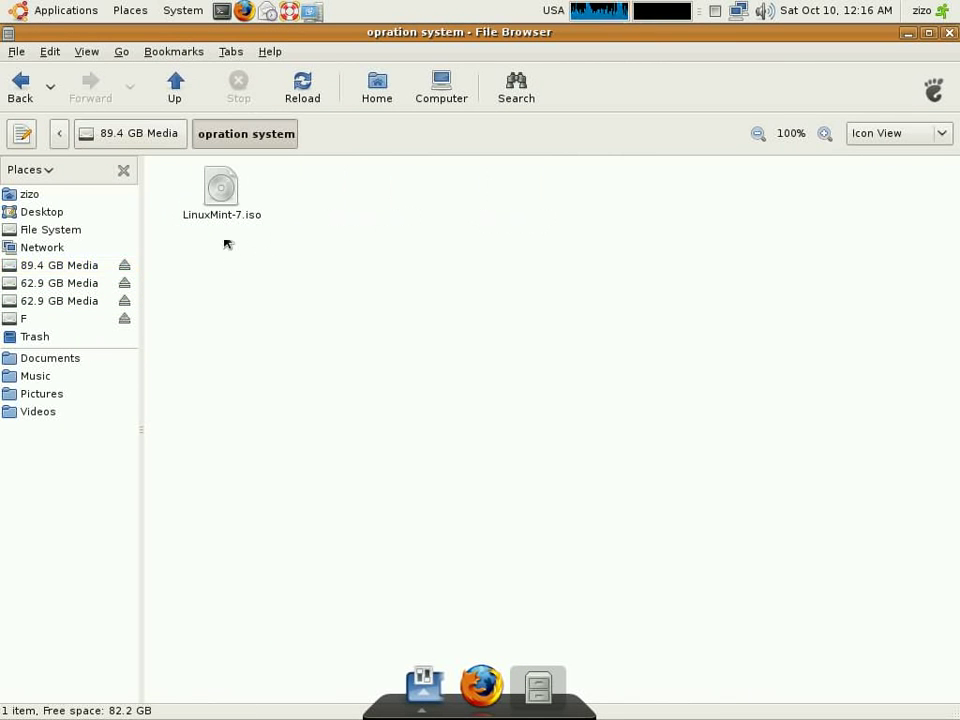
click(201, 225)
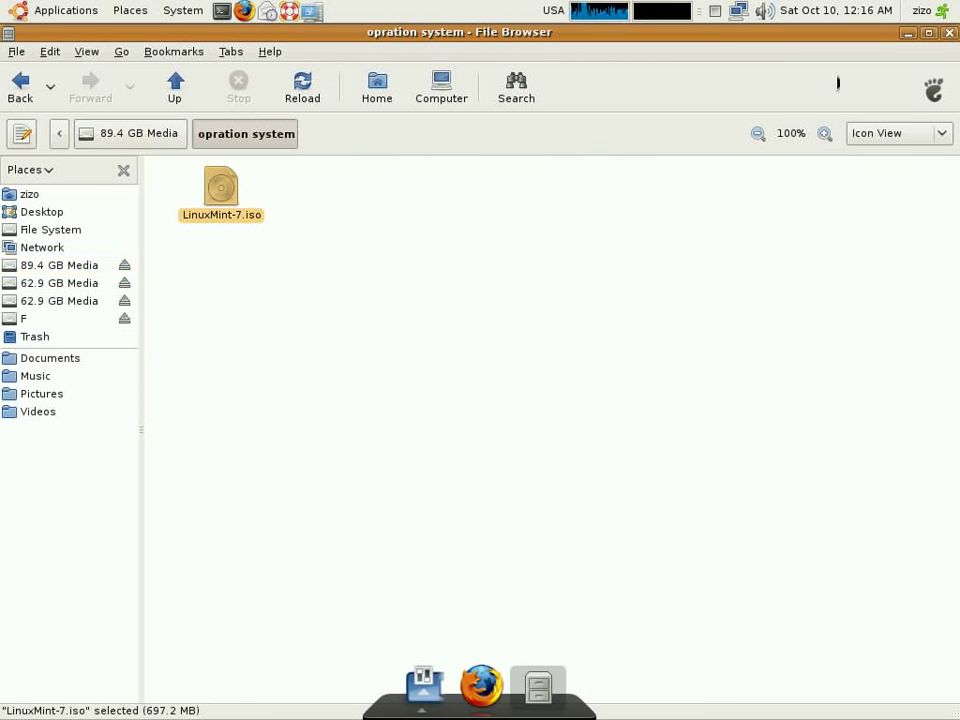
Check the properties of the F drive, including its free space, and close the file browser
click(928, 33)
drag(522, 161, 576, 62)
right_click(82, 442)
key(Escape)
drag(487, 190, 737, 152)
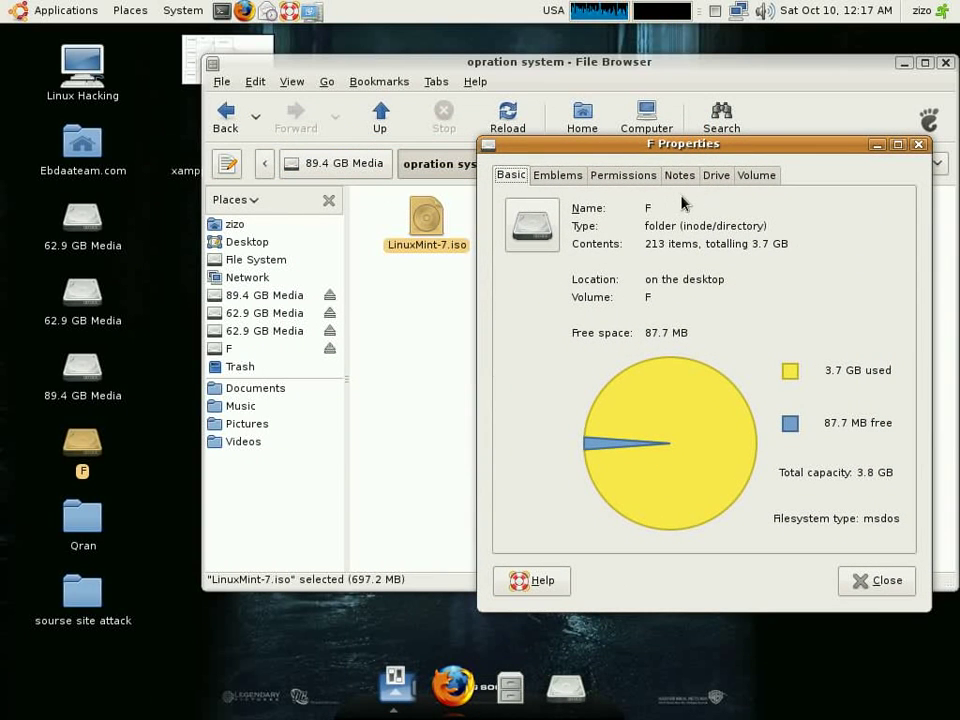
click(918, 144)
click(945, 62)
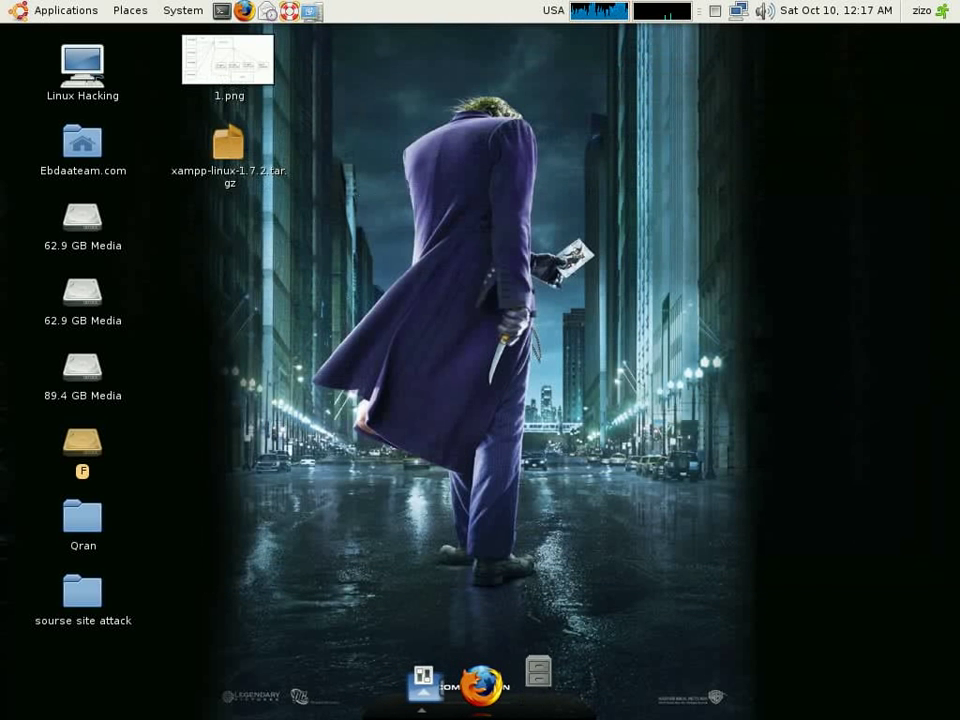
Open the Partition Editor and switch it to the /dev/sdb device
click(183, 11)
mouse_move(227, 84)
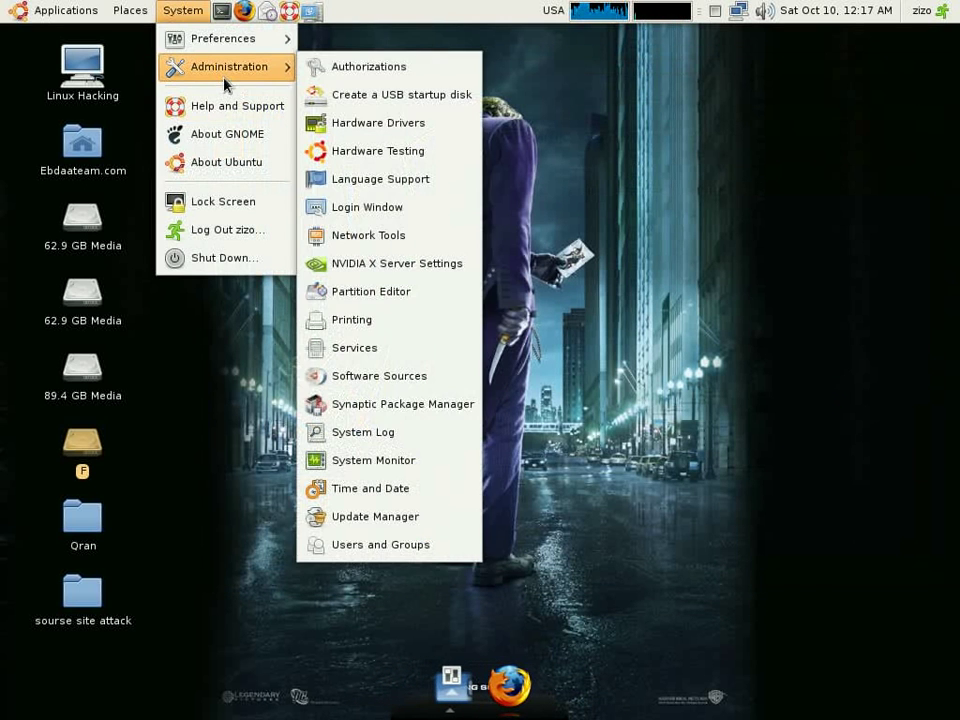
click(400, 295)
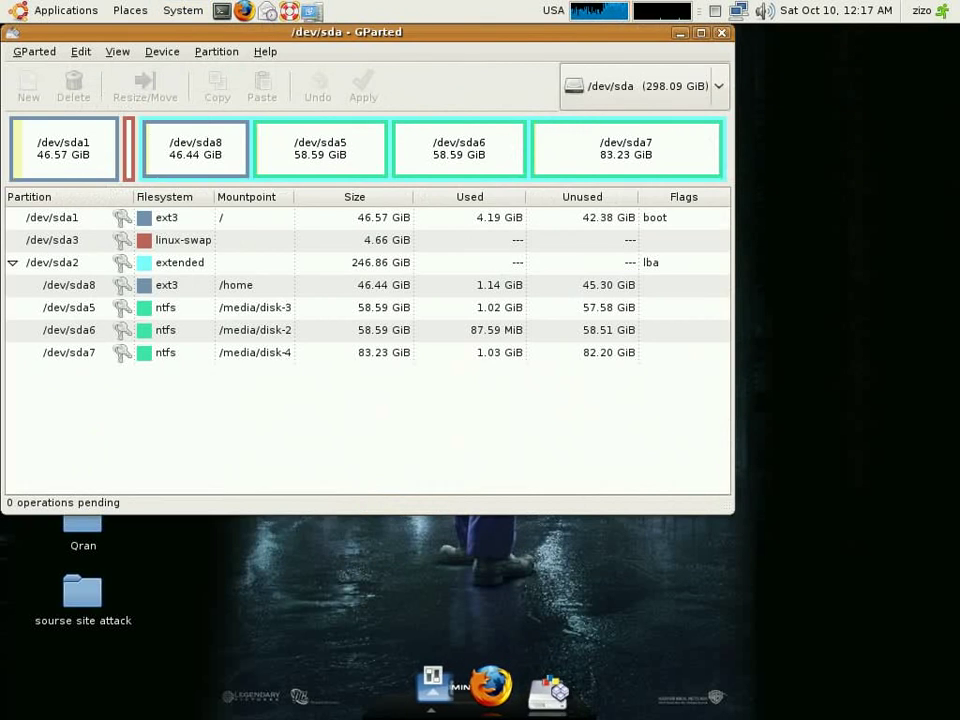
drag(530, 42, 685, 146)
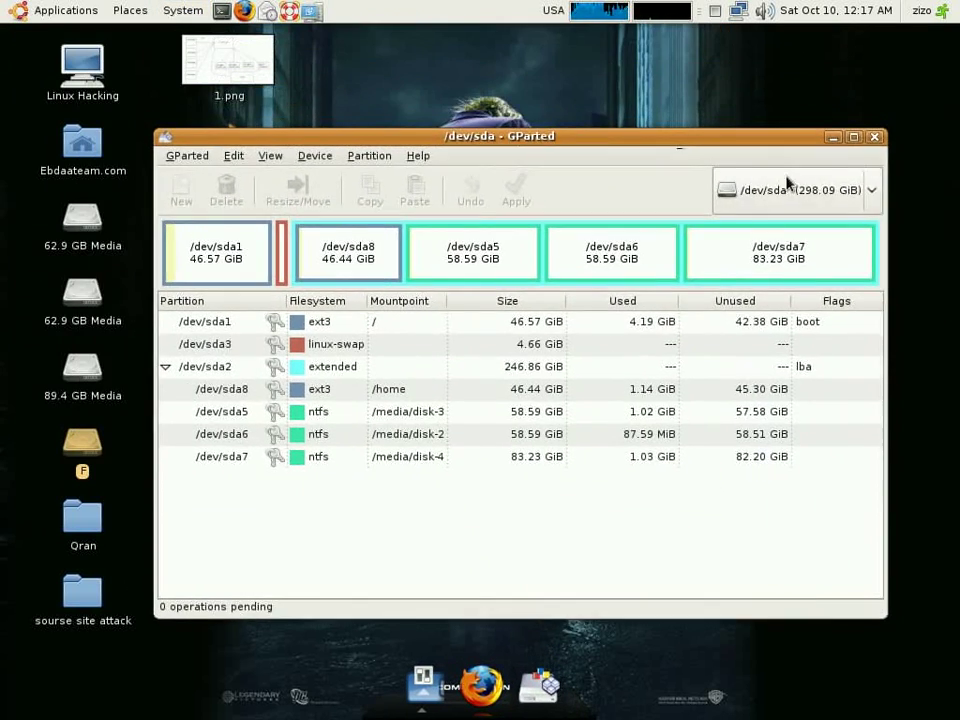
click(795, 188)
click(796, 216)
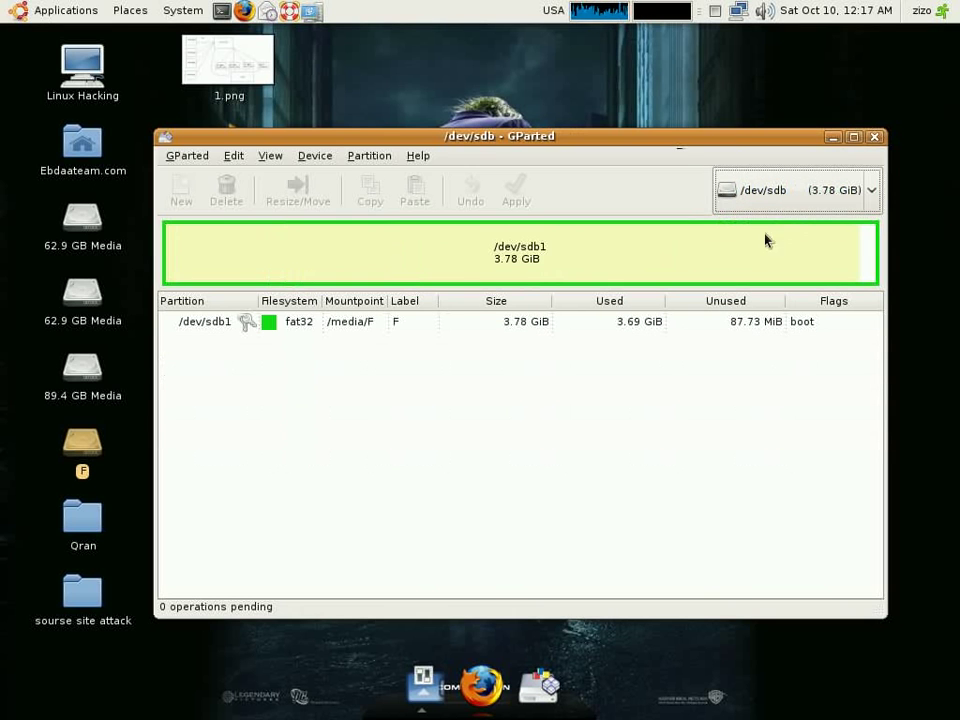
Unmount the /dev/sdb1 partition and format it as fat32, applying the pending operation
right_click(351, 322)
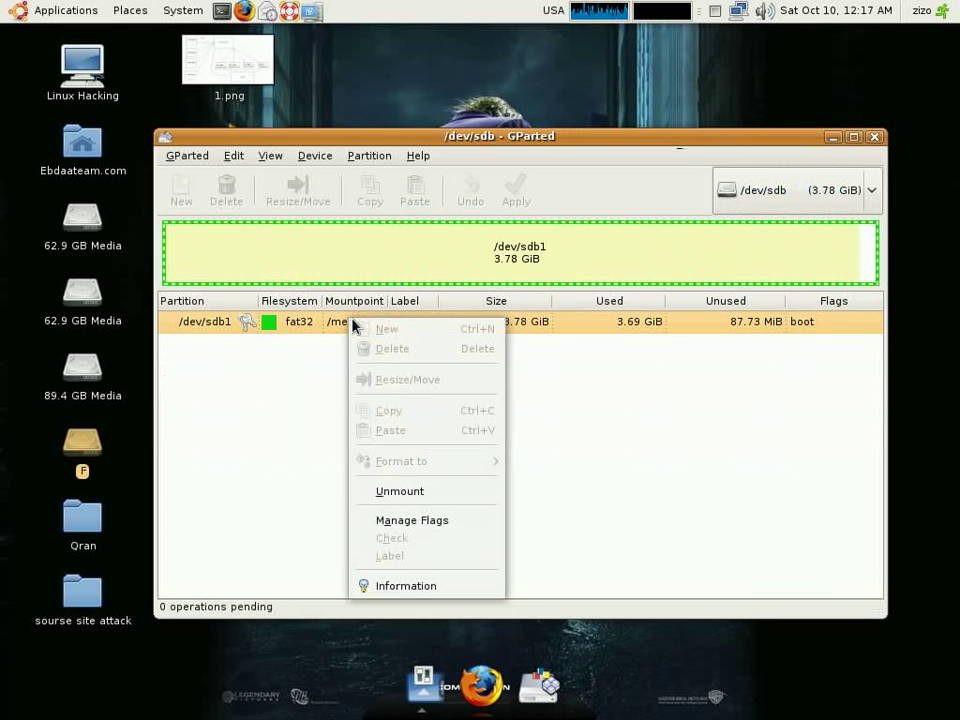
click(436, 492)
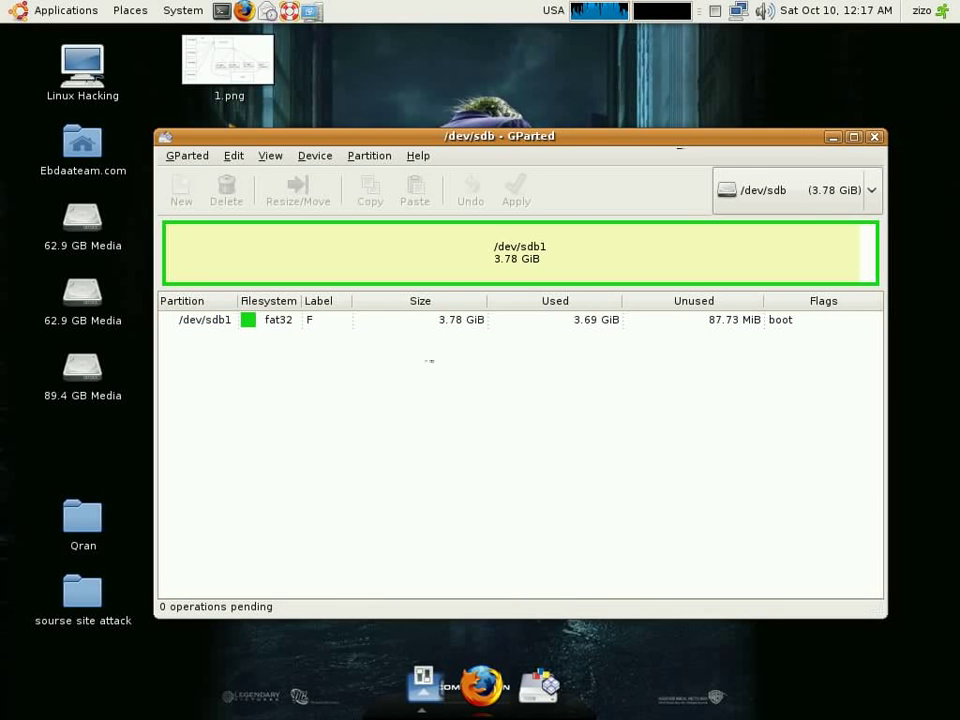
right_click(426, 322)
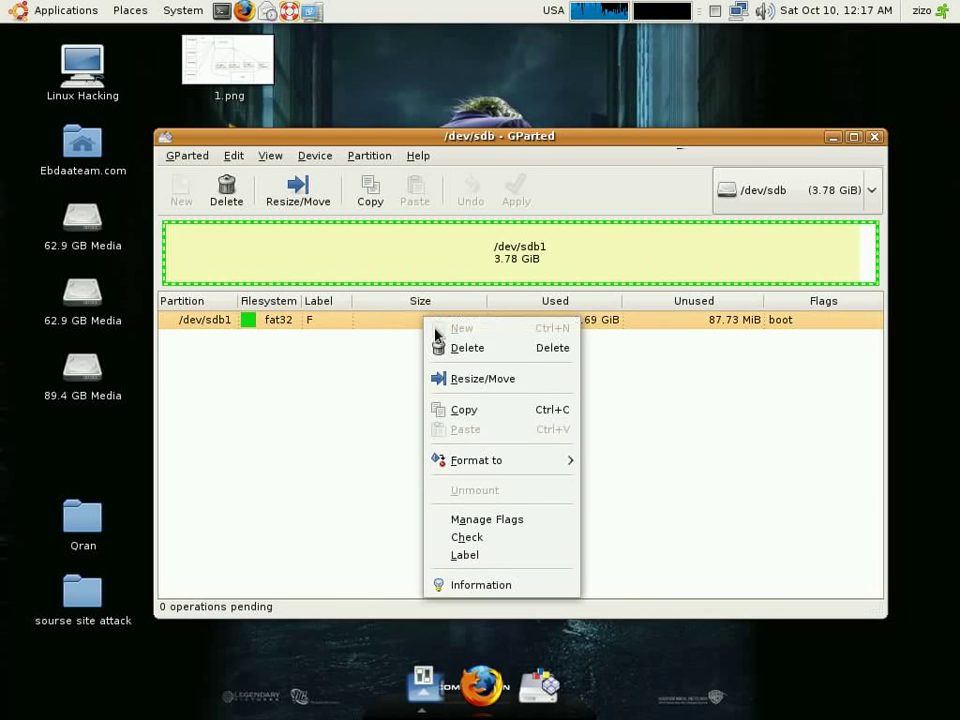
mouse_move(440, 460)
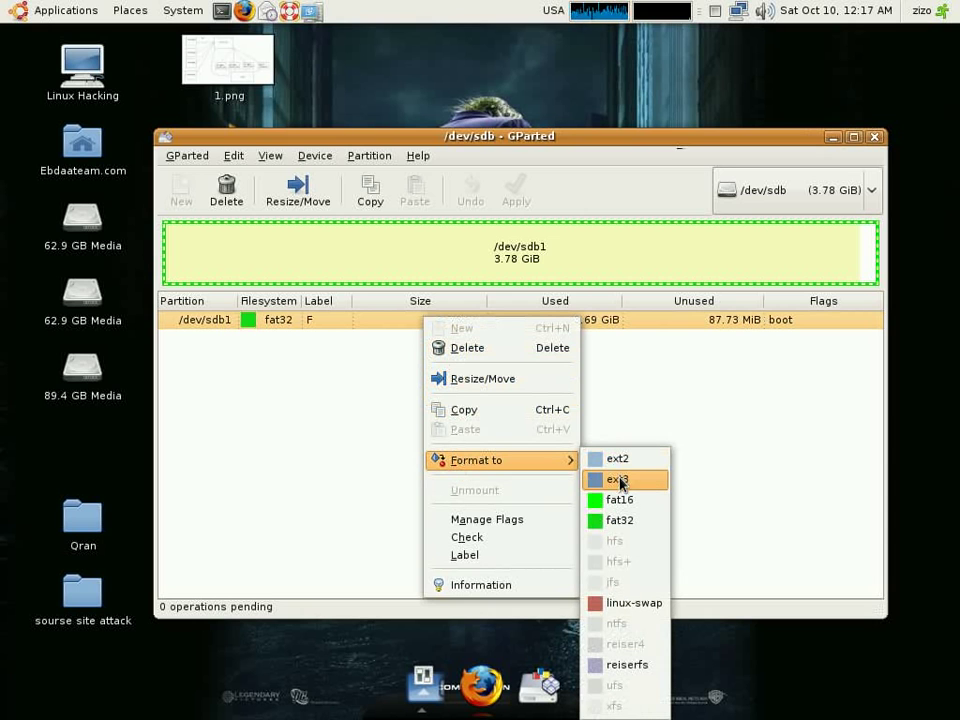
click(622, 520)
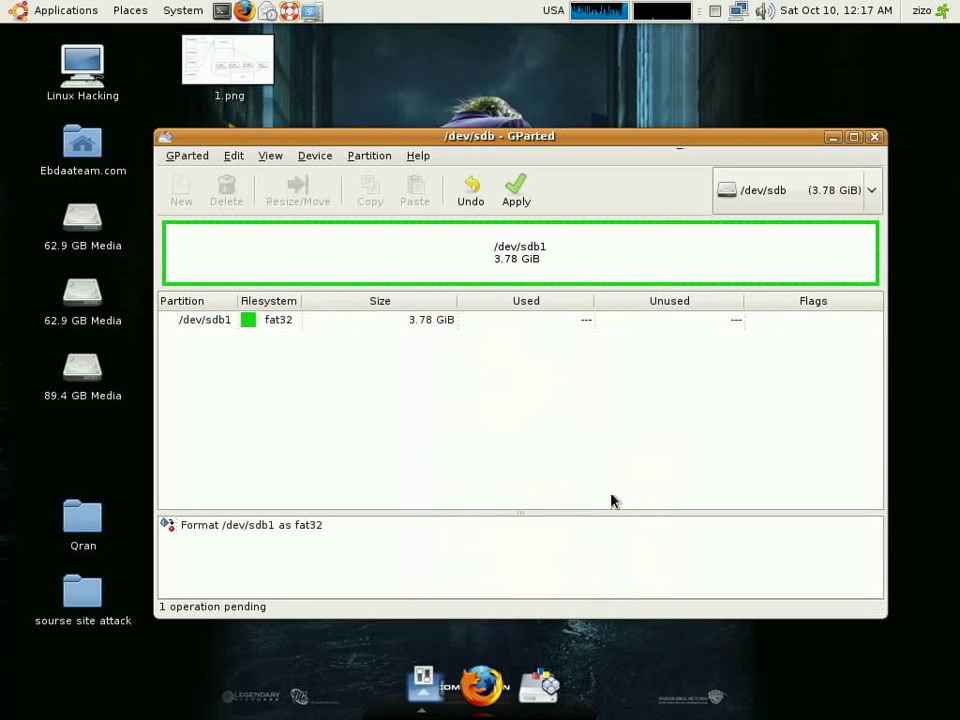
click(538, 188)
click(710, 438)
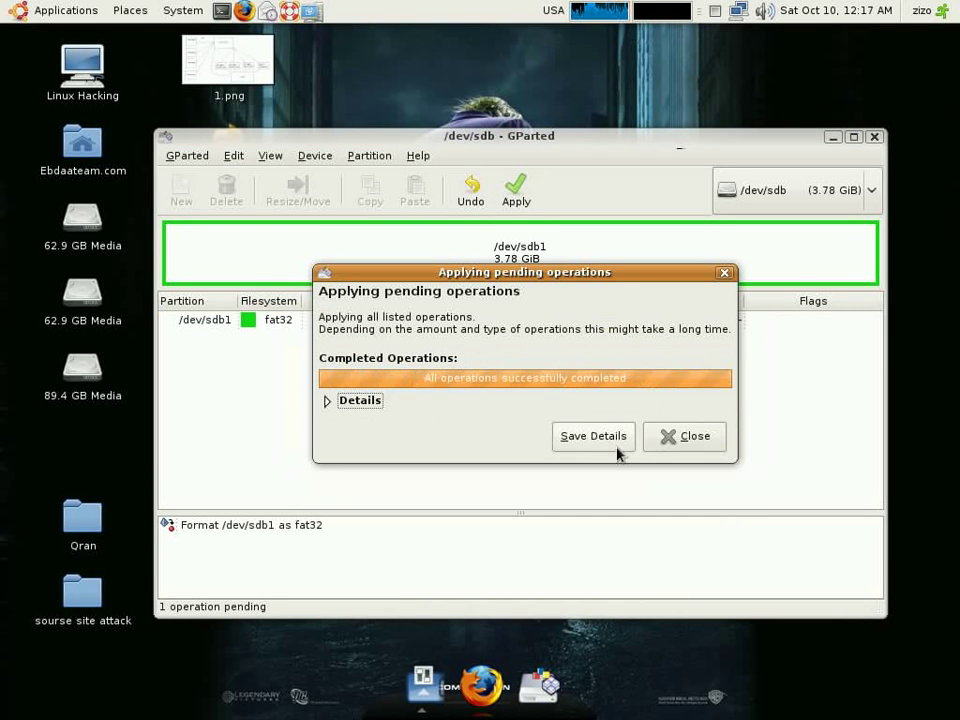
click(676, 439)
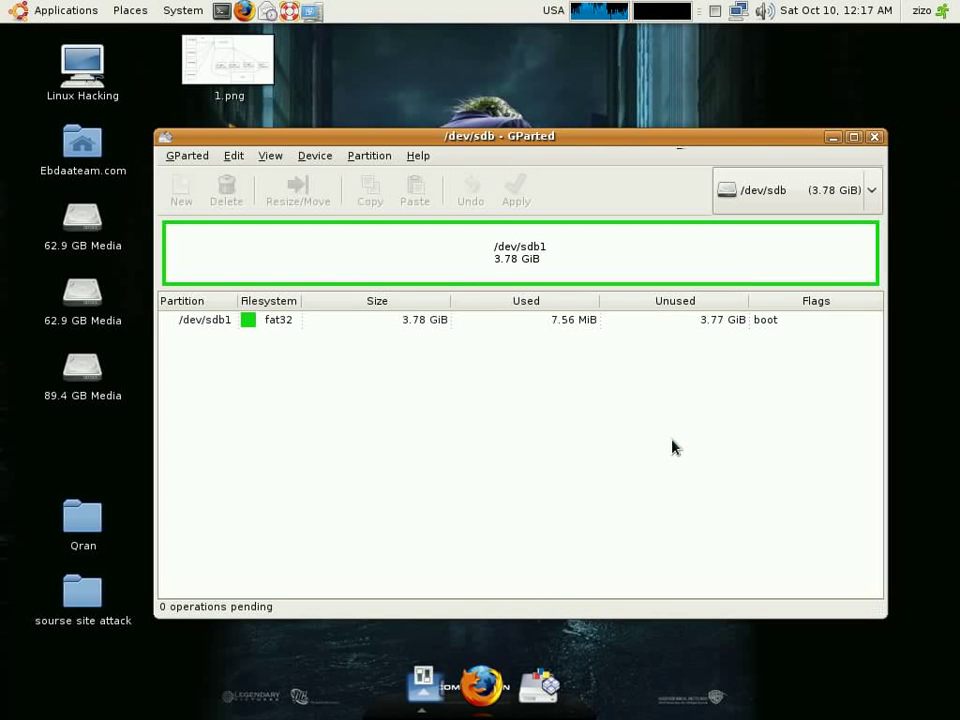
click(875, 137)
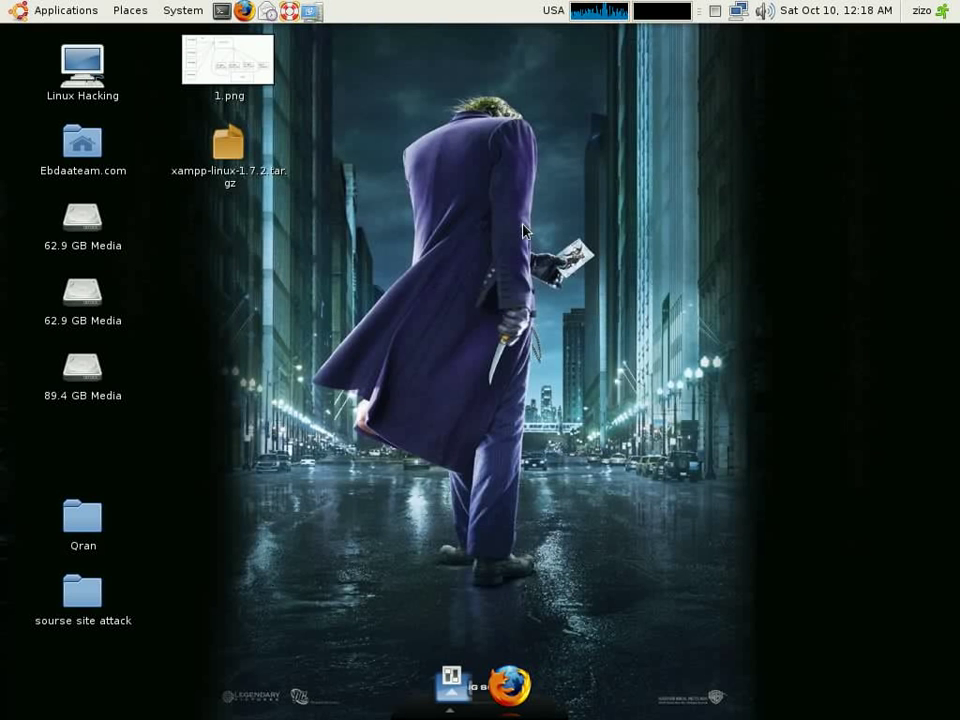
Tidy up the desktop icons and check the contents of the 4.1 GB Media drive
right_click(452, 292)
click(514, 399)
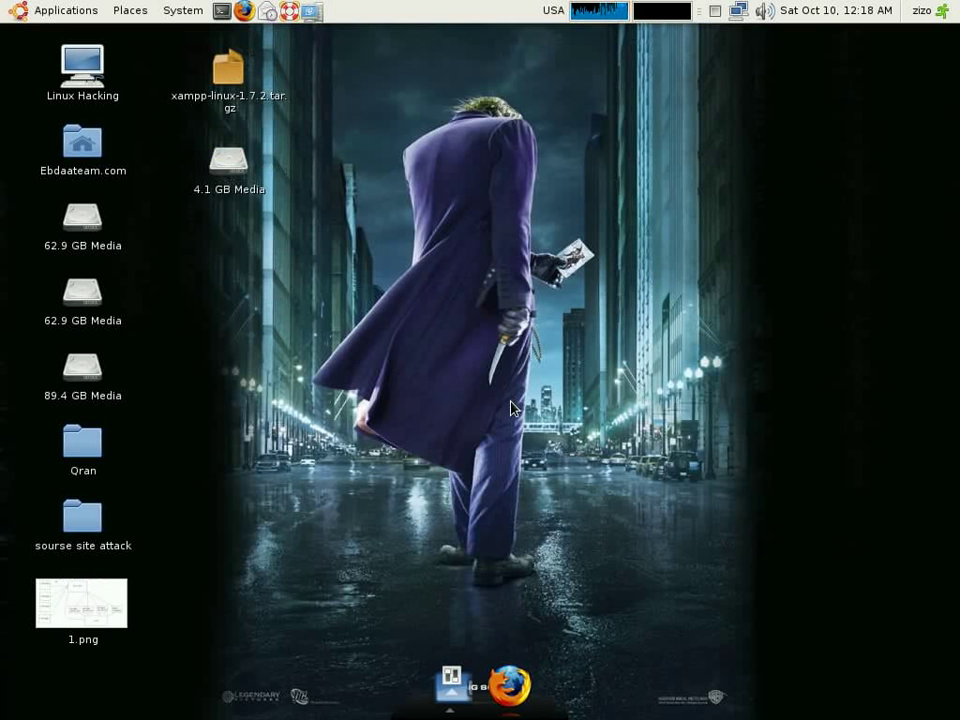
double_click(222, 168)
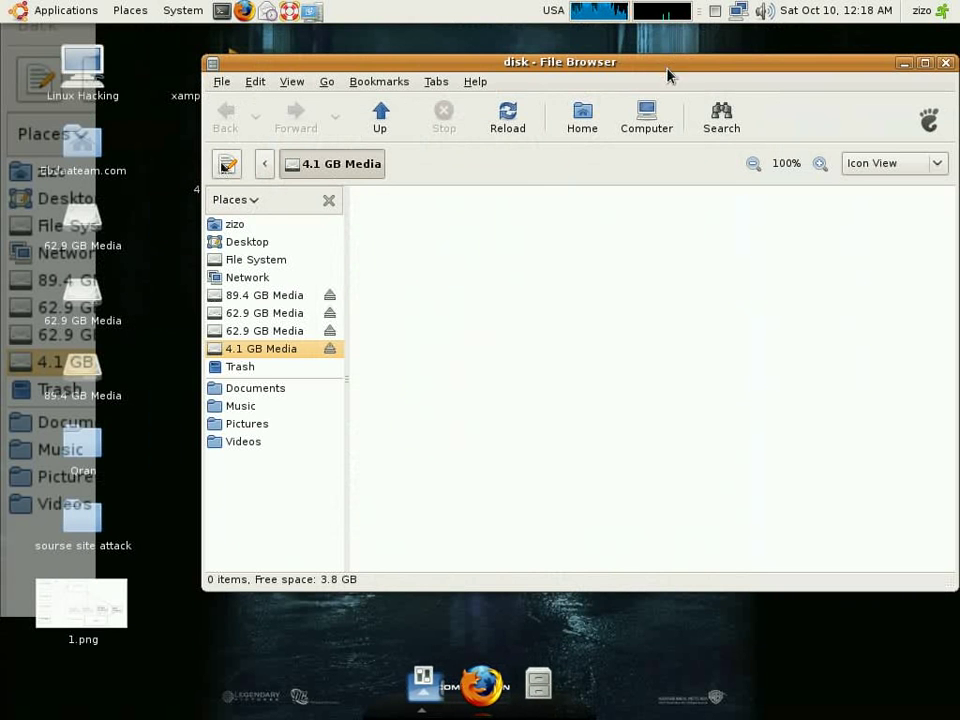
drag(551, 64, 456, 90)
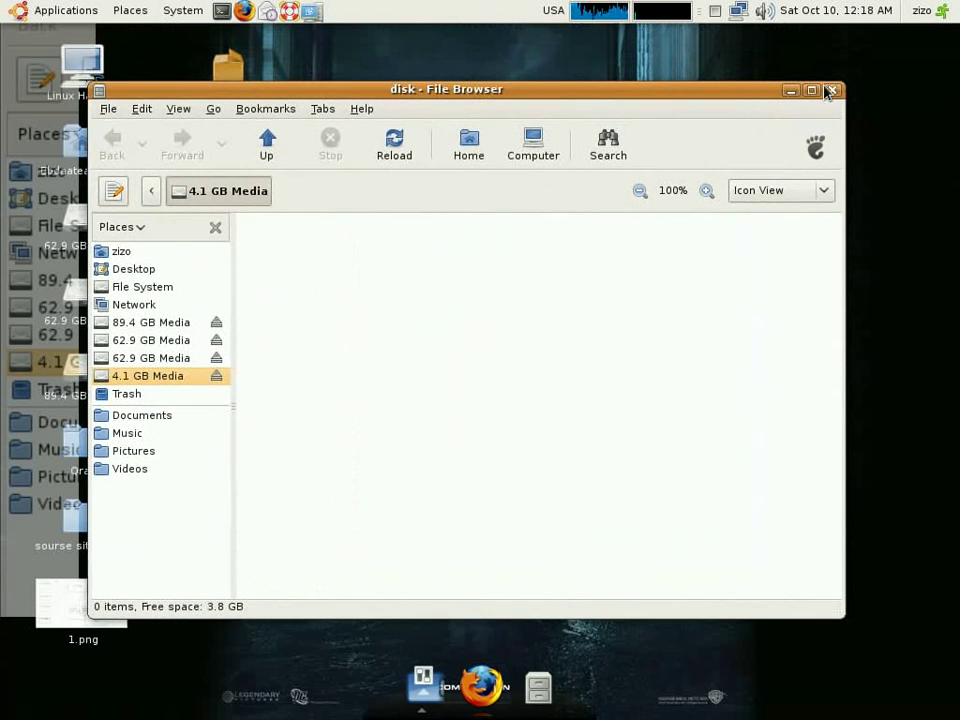
click(831, 89)
Open the tool for creating a USB startup disk and move its window clear of the desktop icons
click(205, 12)
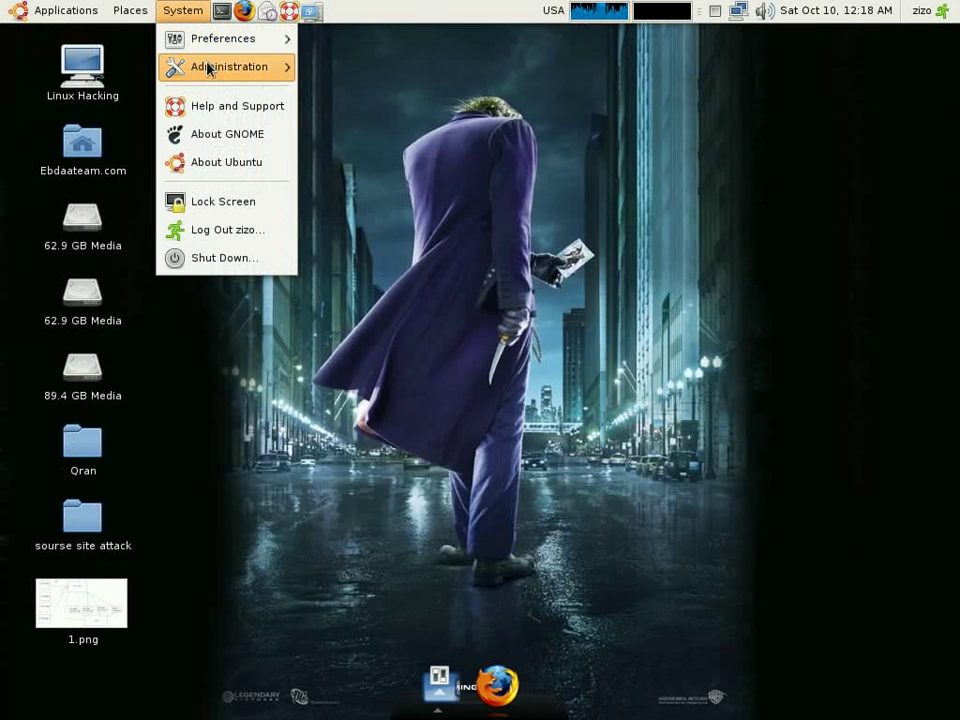
mouse_move(208, 68)
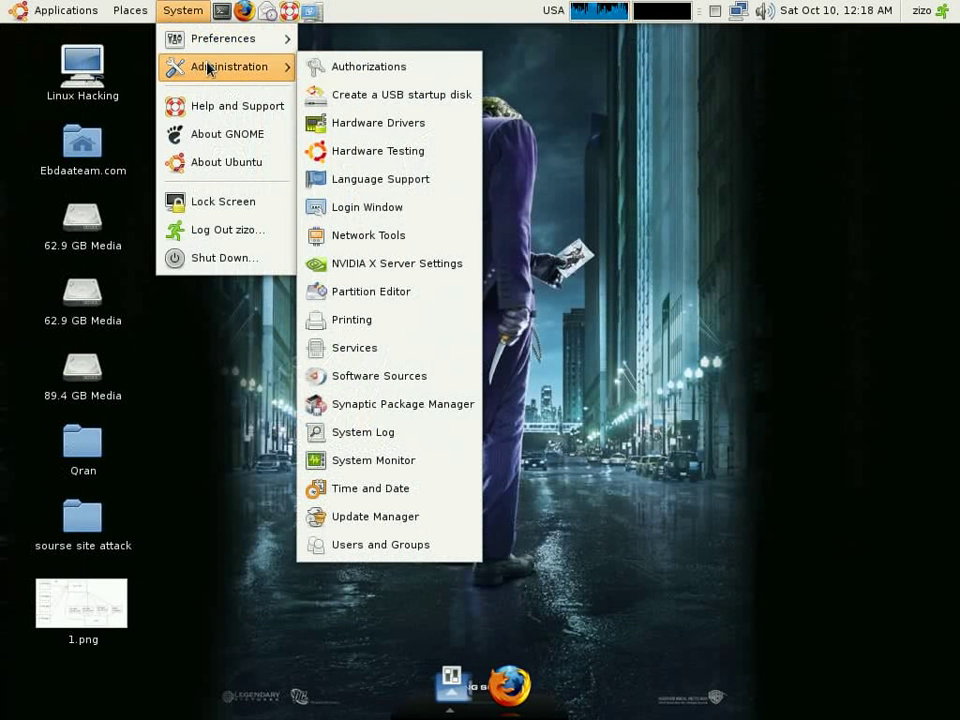
click(390, 104)
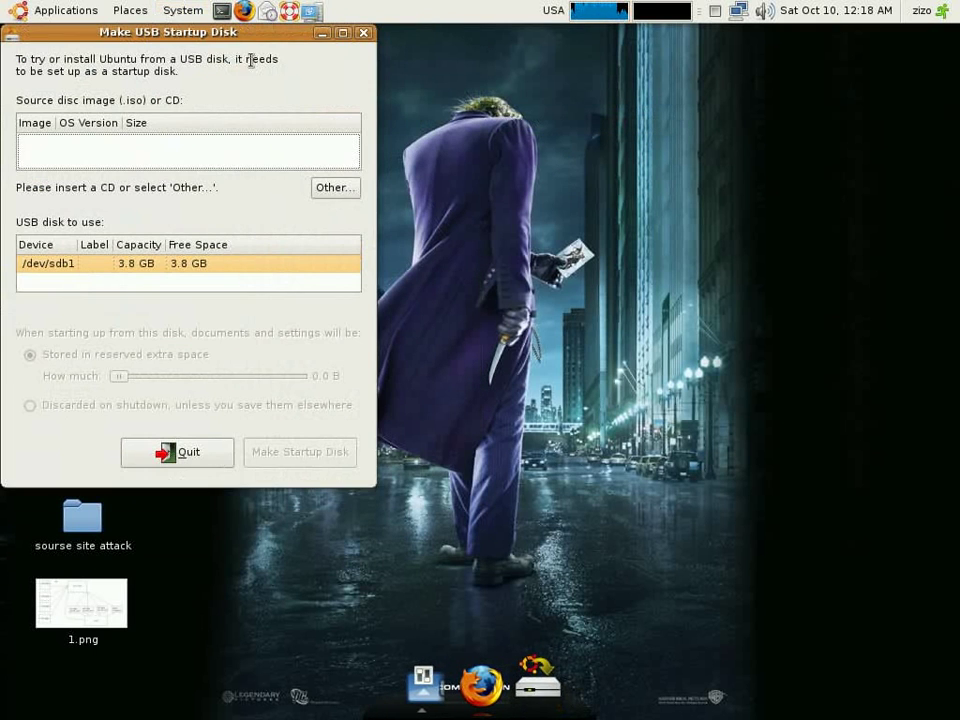
drag(388, 58, 658, 105)
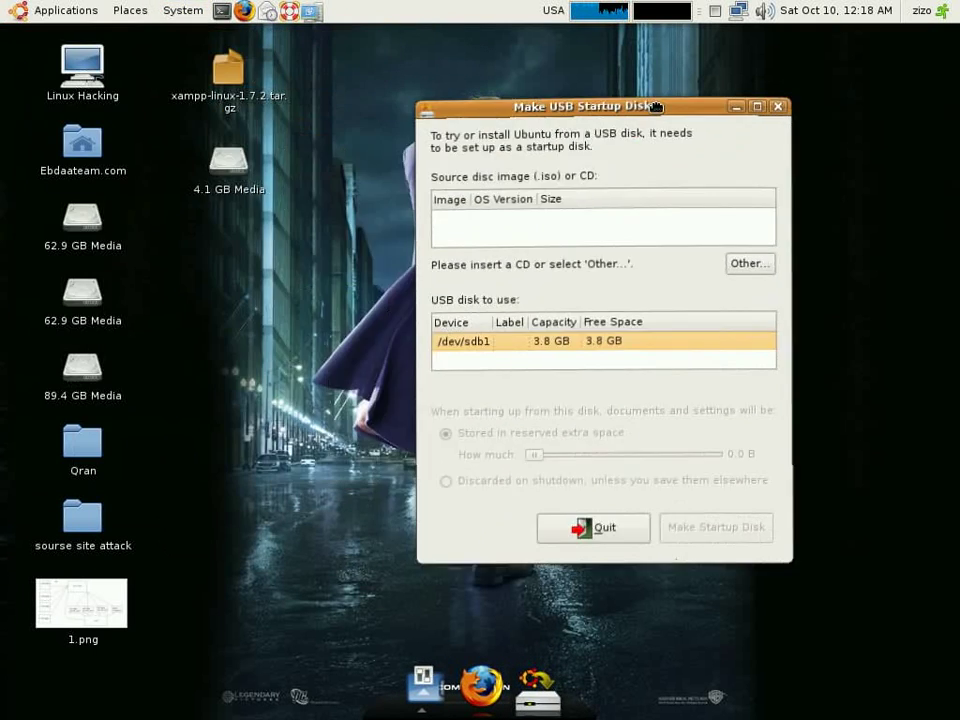
Load LinuxMint-7.iso from the "opration system" folder on disk-4 as the source disc image
click(750, 260)
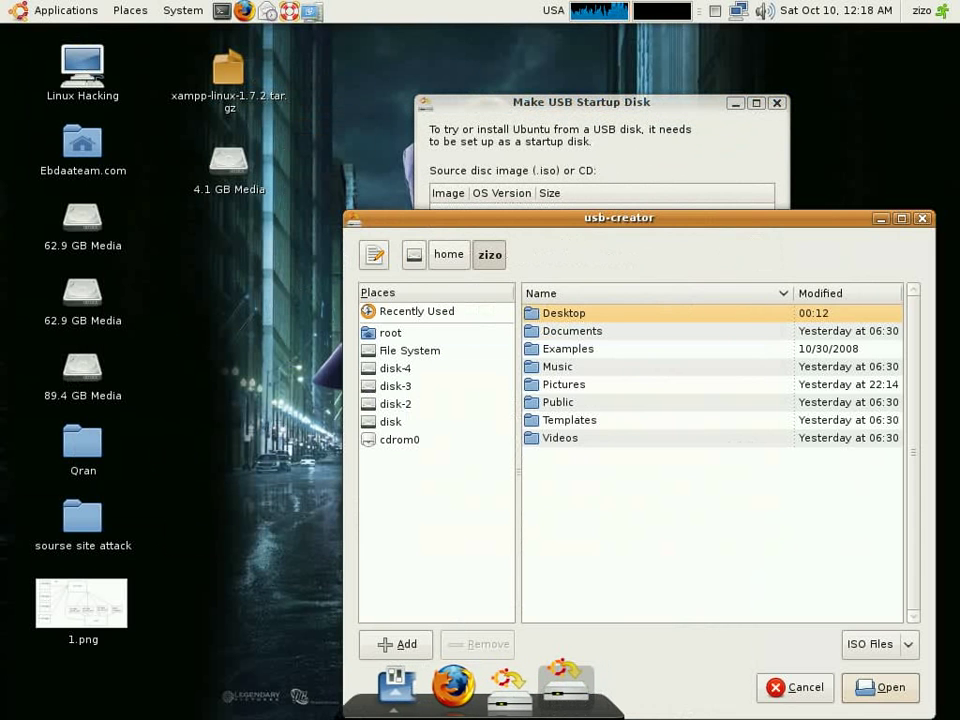
drag(499, 224, 453, 88)
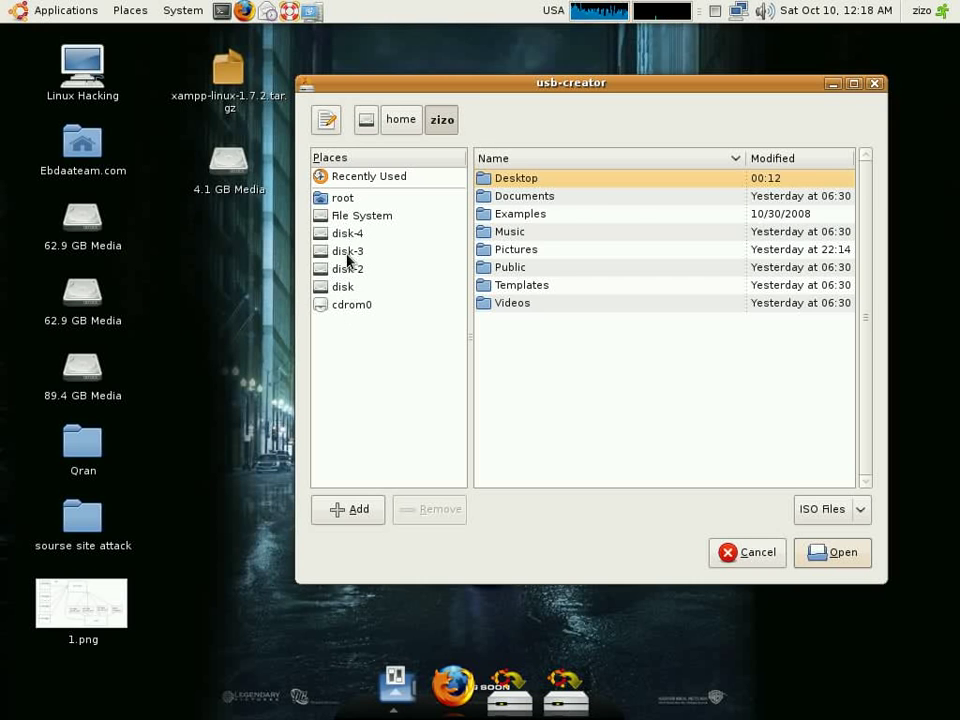
click(349, 254)
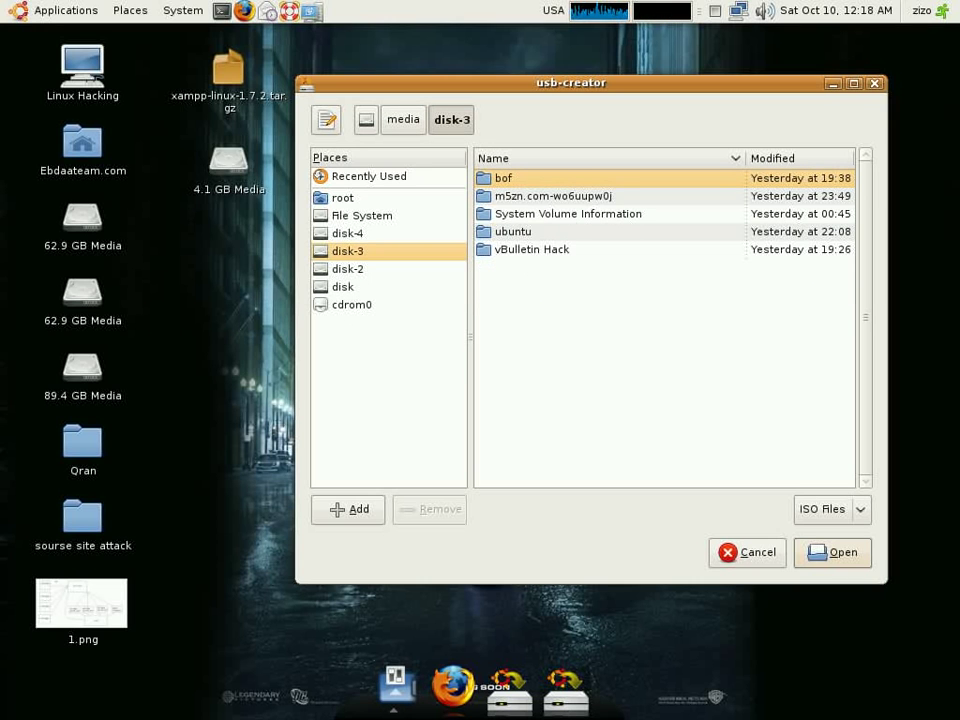
click(364, 272)
click(343, 287)
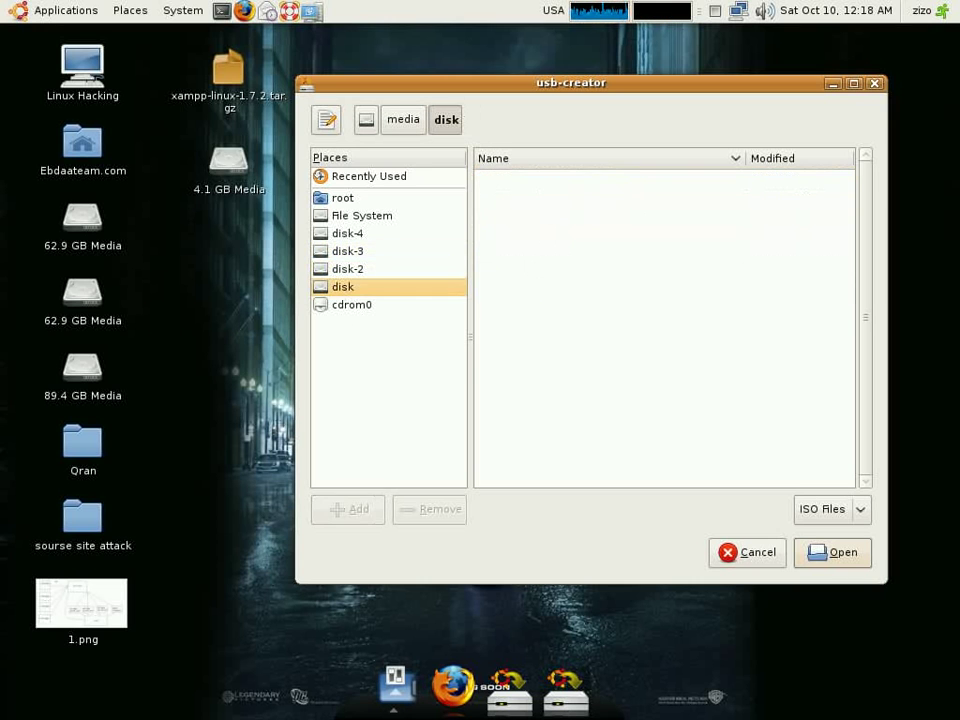
click(355, 217)
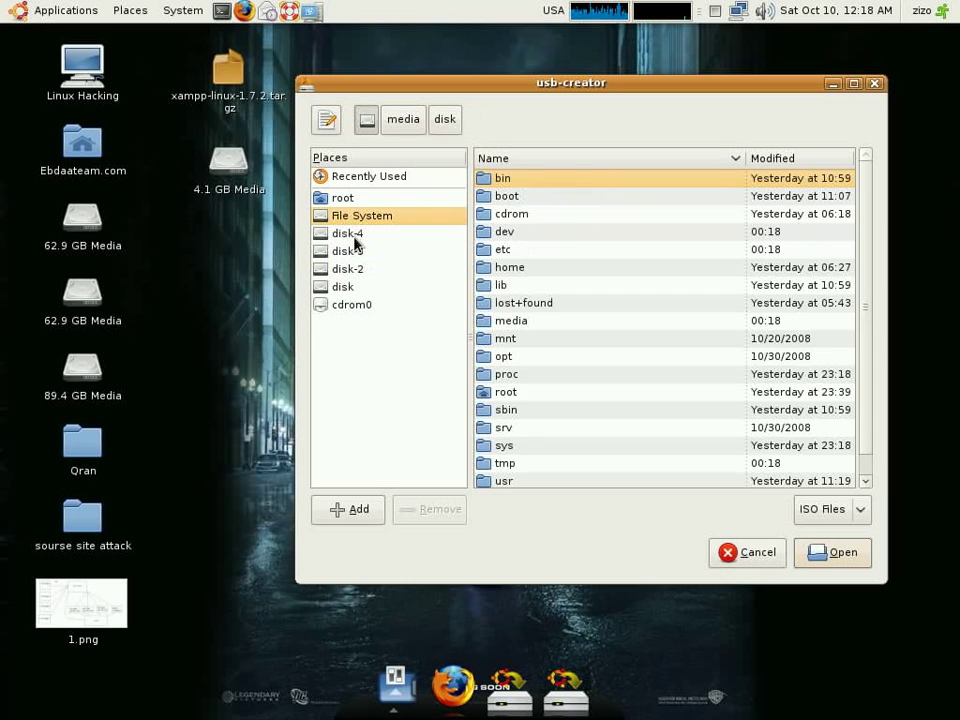
click(352, 234)
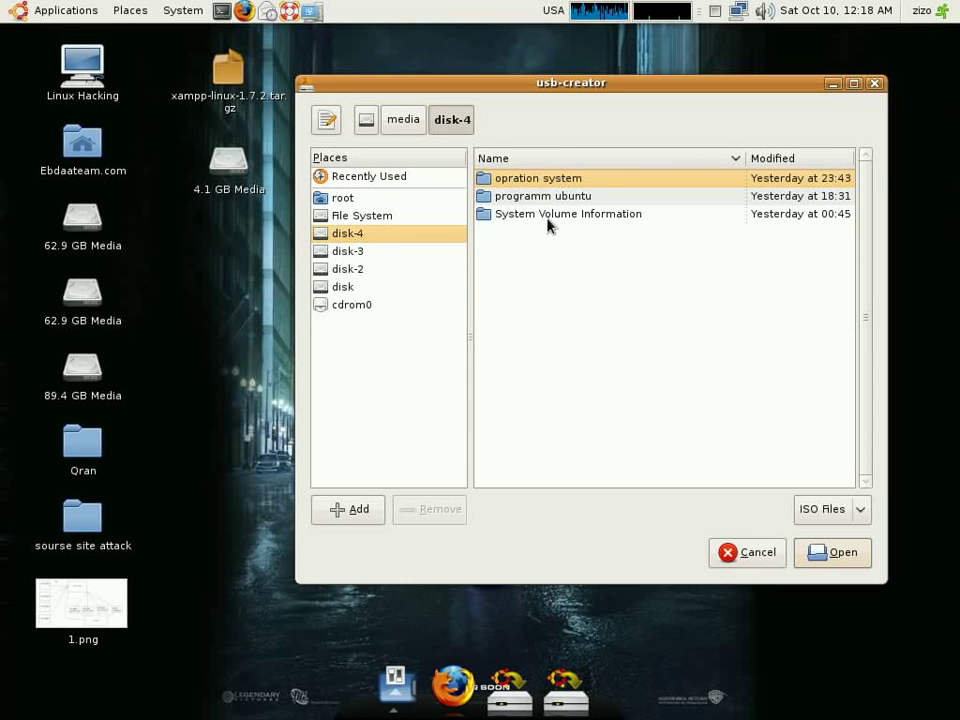
double_click(533, 180)
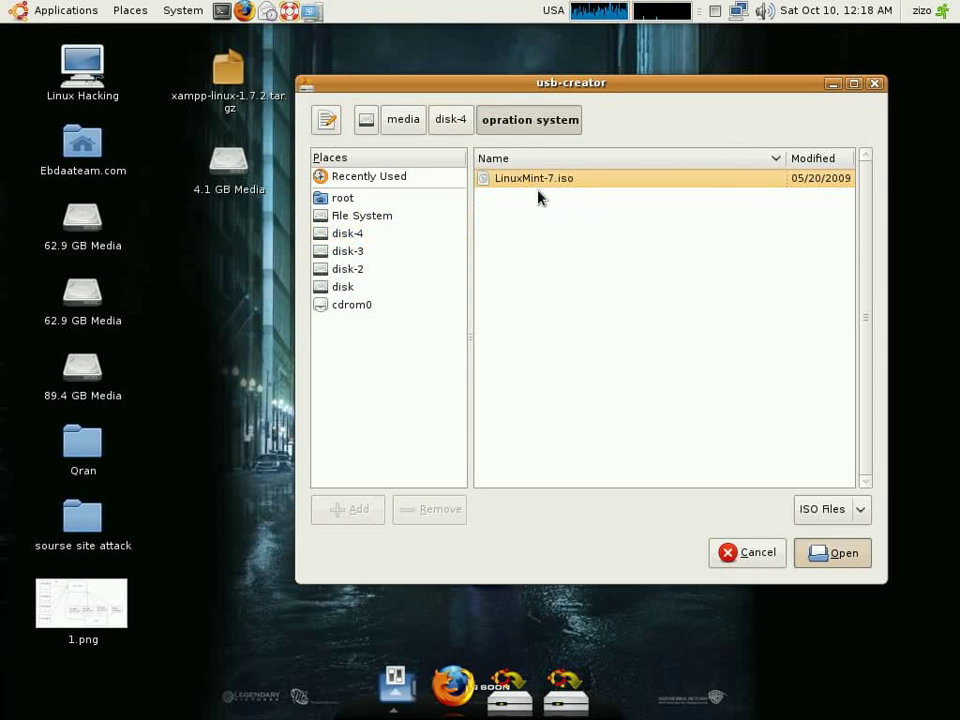
click(833, 552)
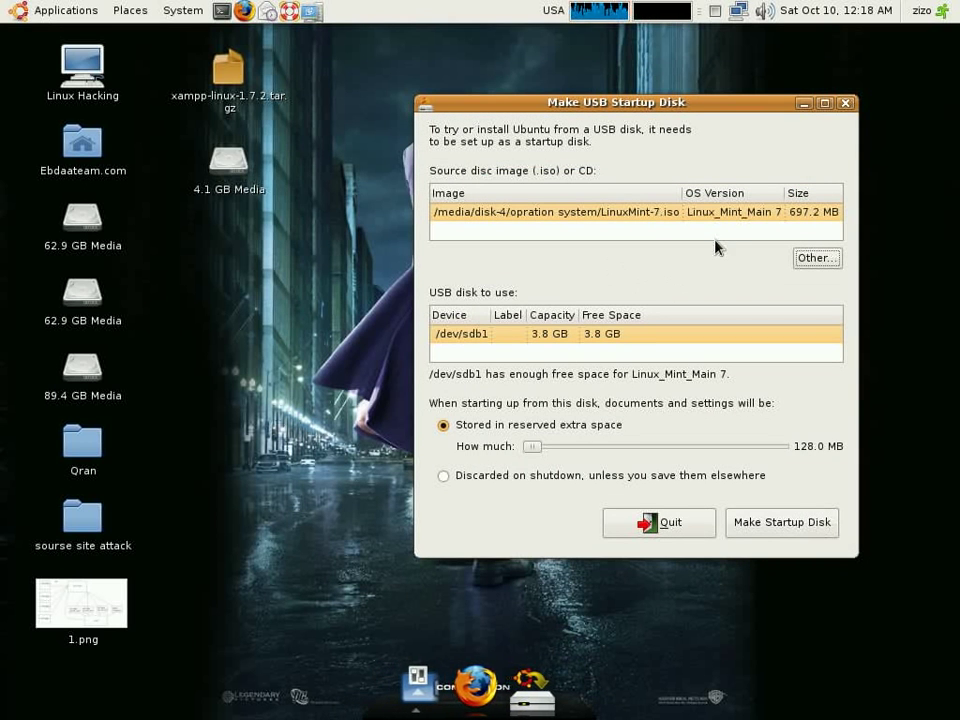
Set the reserved extra space for documents and settings on the startup disk to 3.1 GB
drag(629, 110, 577, 126)
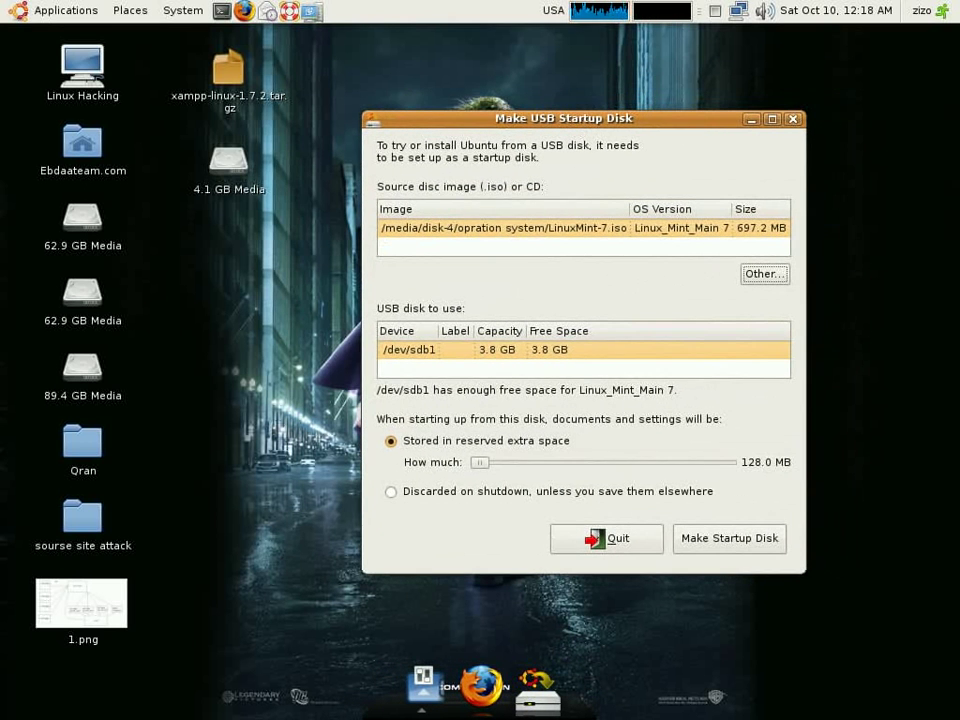
drag(479, 468, 720, 458)
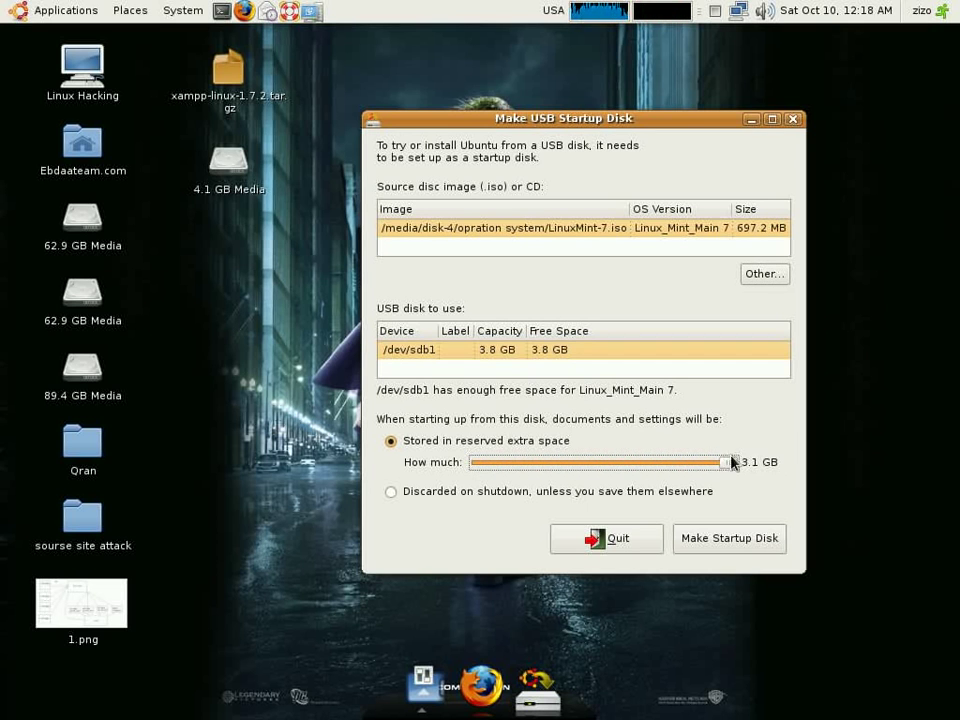
Reduce the reserved extra space for documents and settings to 1.5 GB and start making the startup disk on /dev/sdb1
drag(597, 465, 650, 457)
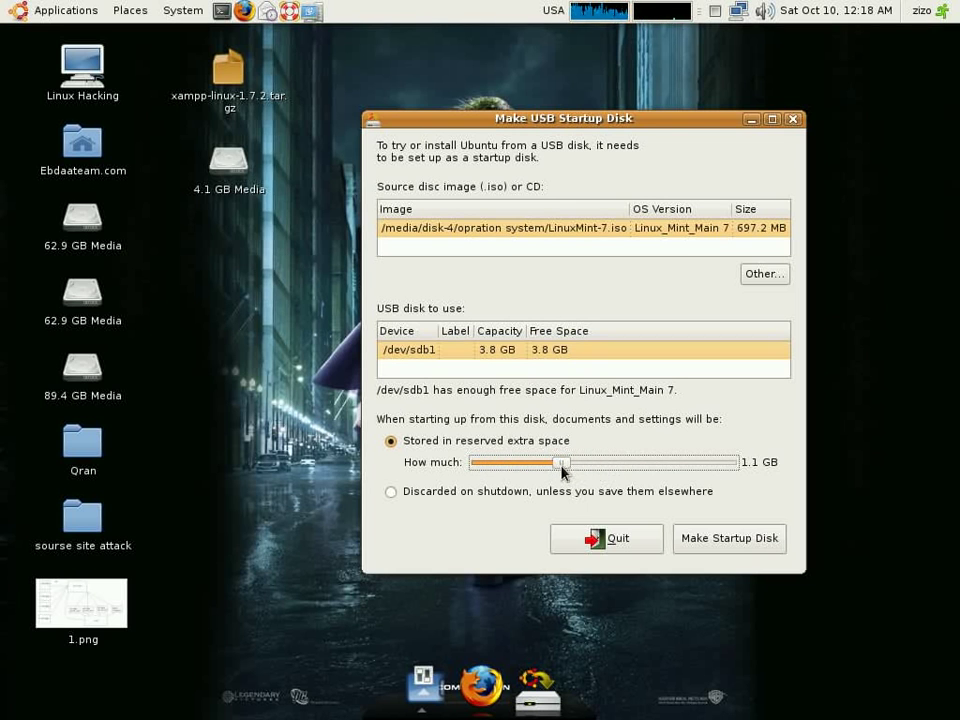
drag(562, 471, 593, 468)
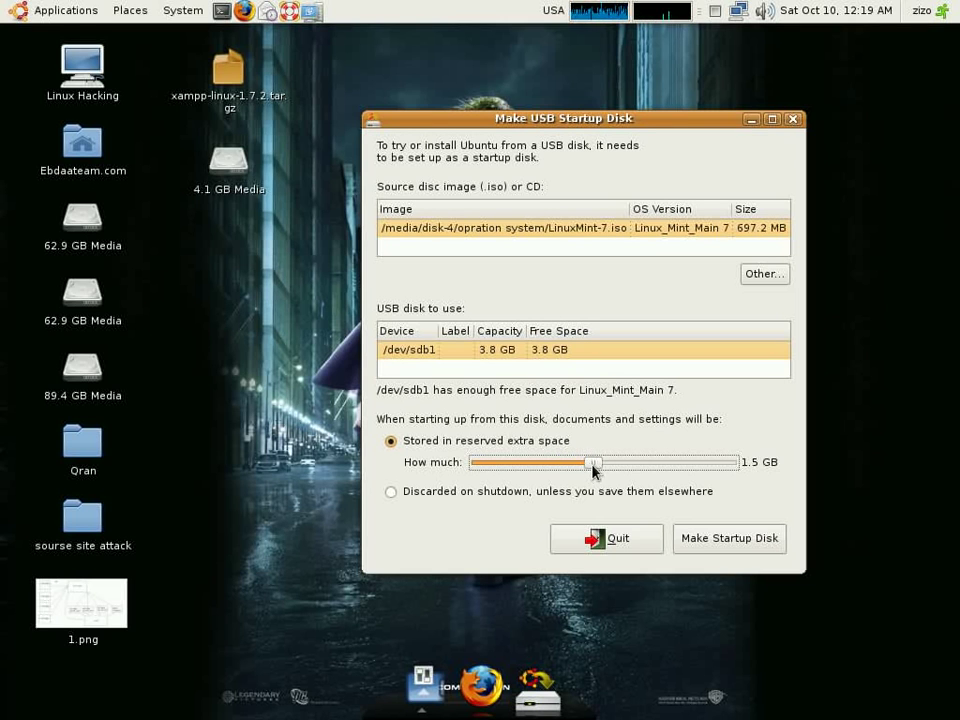
drag(440, 118, 410, 32)
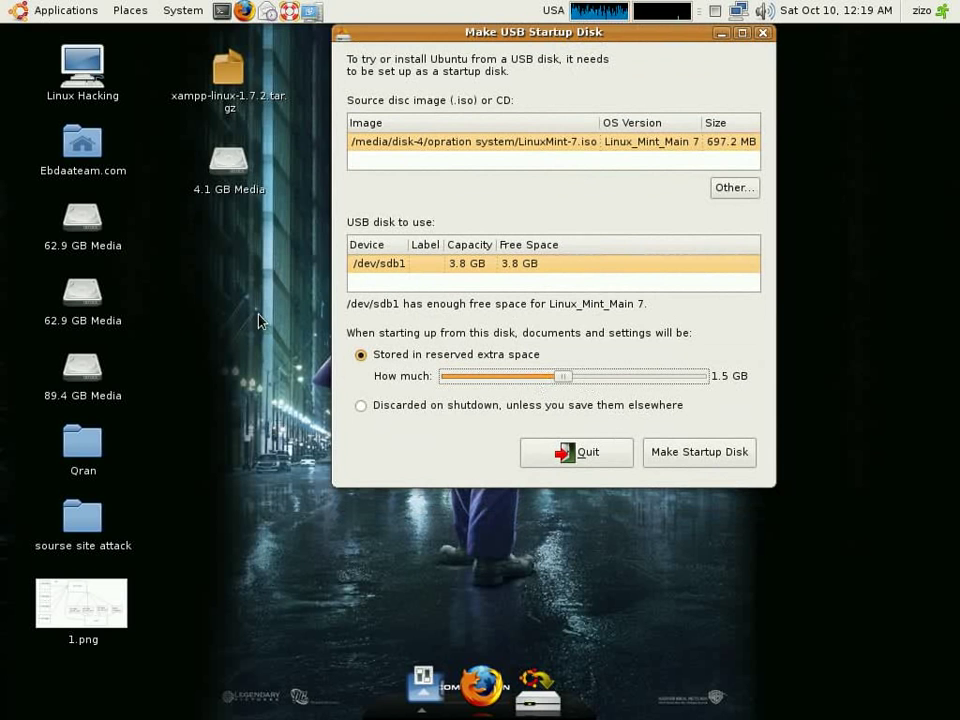
click(705, 452)
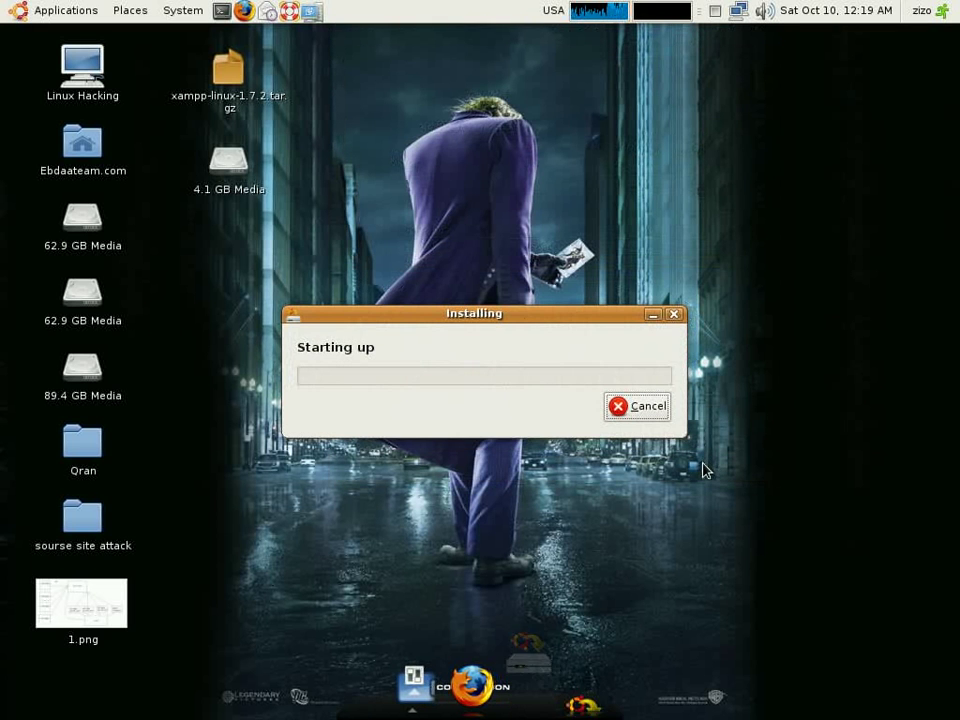
drag(422, 318, 436, 256)
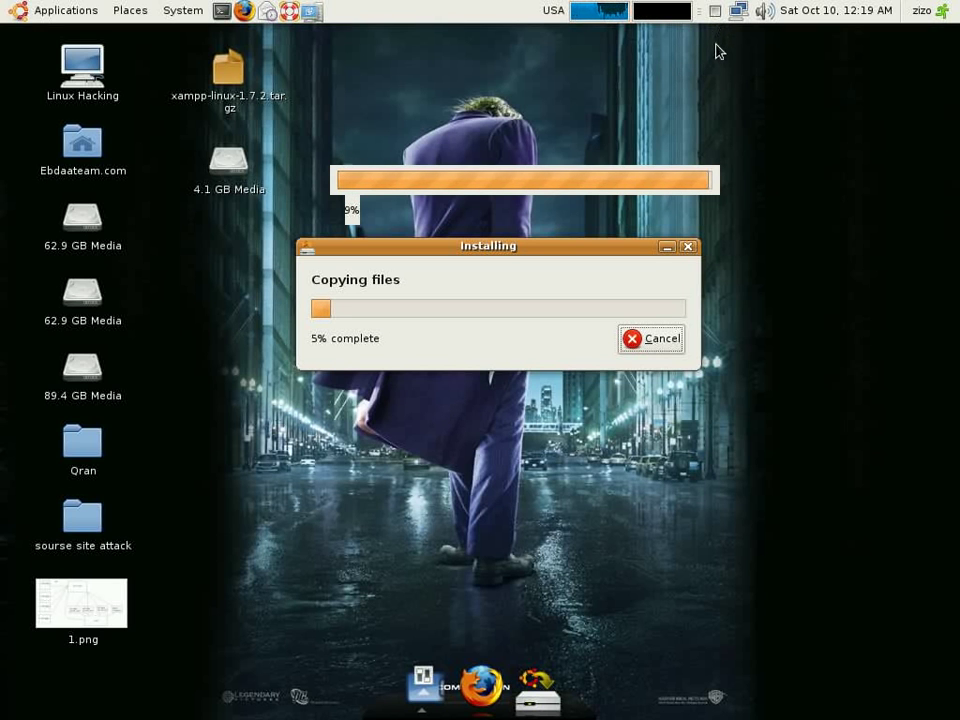
drag(610, 133, 632, 243)
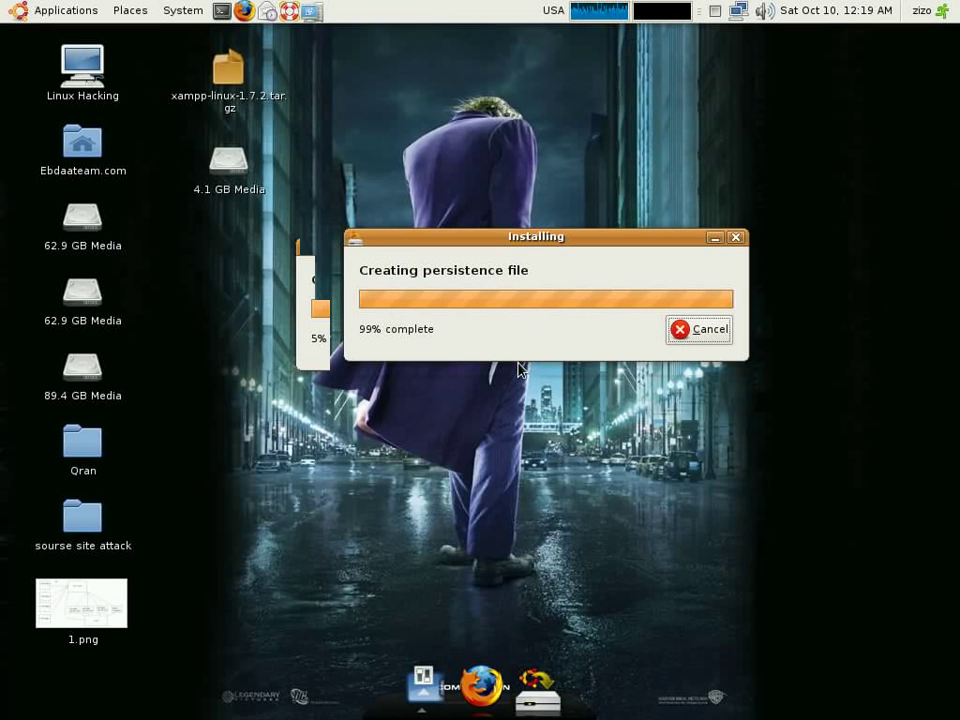
drag(518, 242, 481, 318)
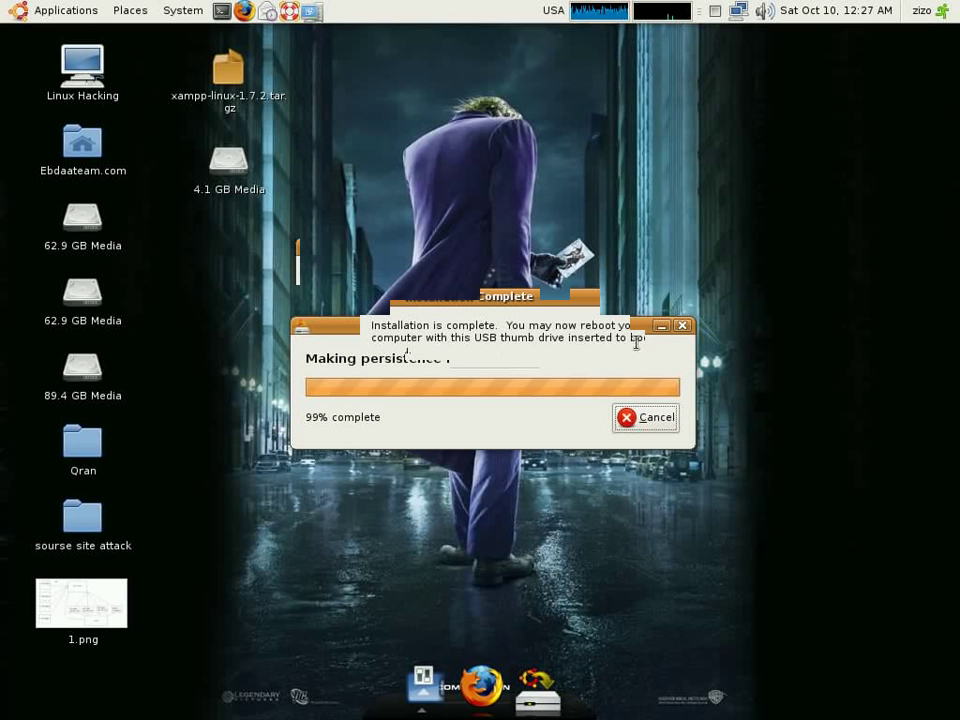
Move the installation completion dialog to the middle of the desktop and quit the startup disk tool
drag(525, 398, 537, 170)
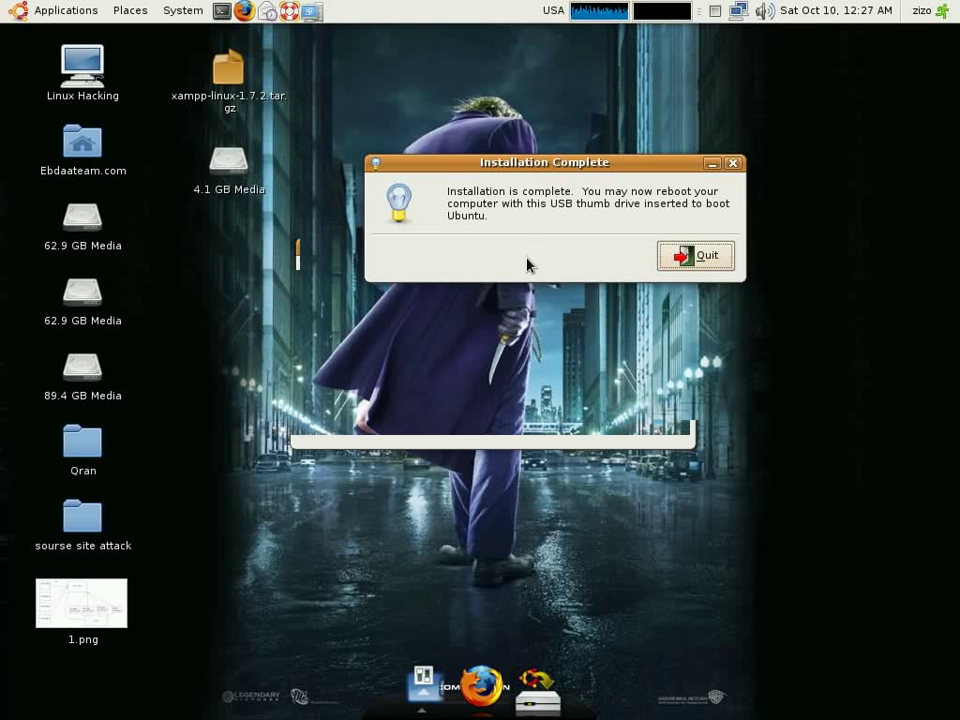
drag(529, 165, 436, 237)
click(598, 329)
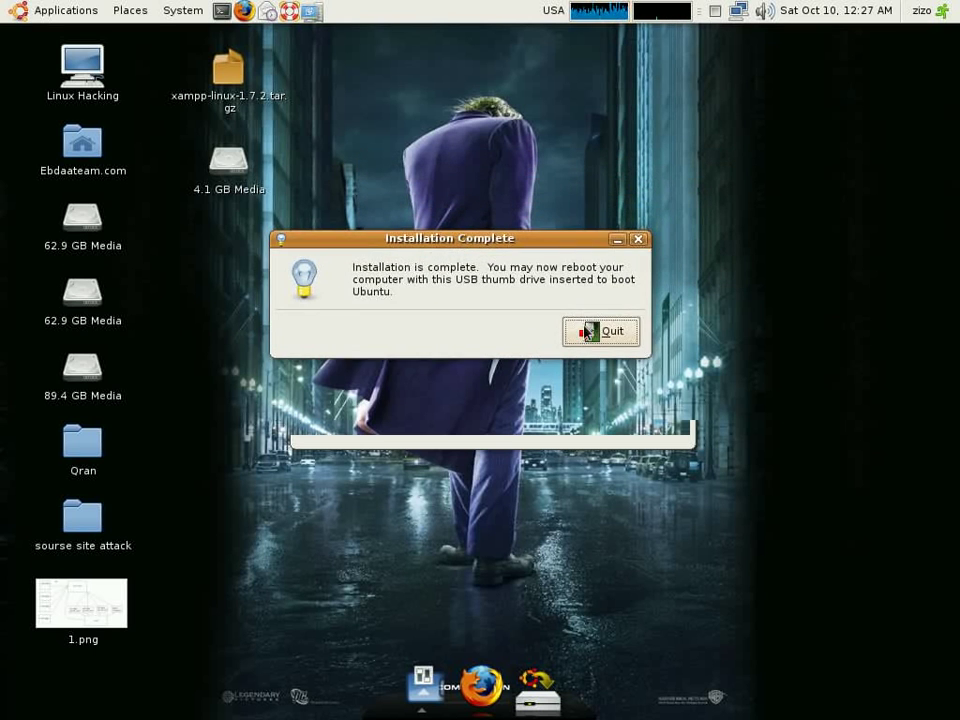